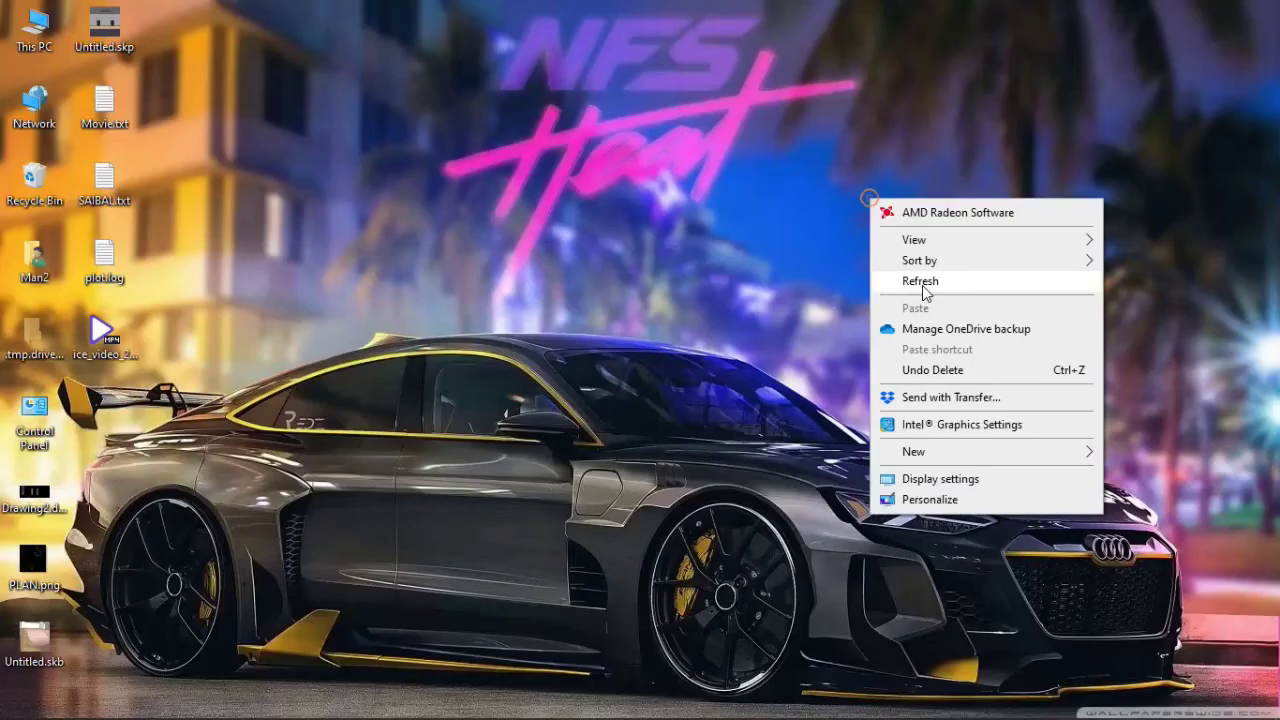
Refresh the Windows desktop after the intro finishes.
click(921, 284)
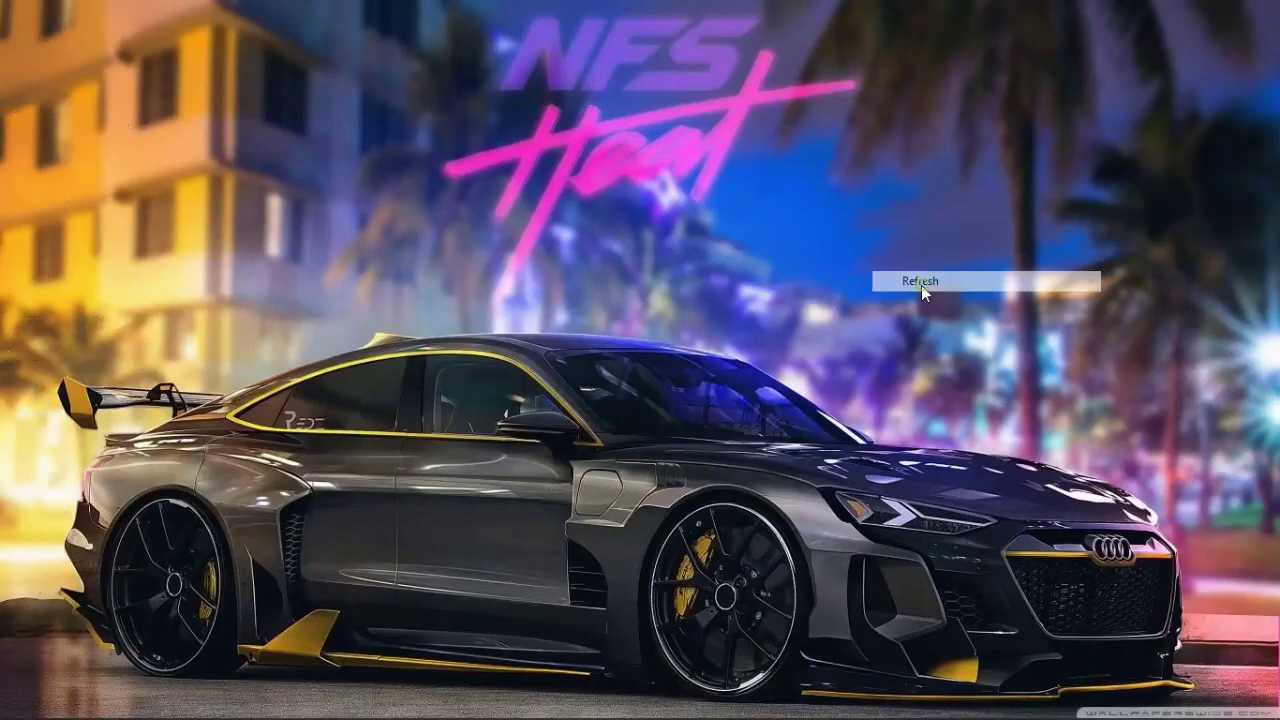
Launch AutoCAD 2019 from the Start menu and begin a new blank drawing.
click(16, 706)
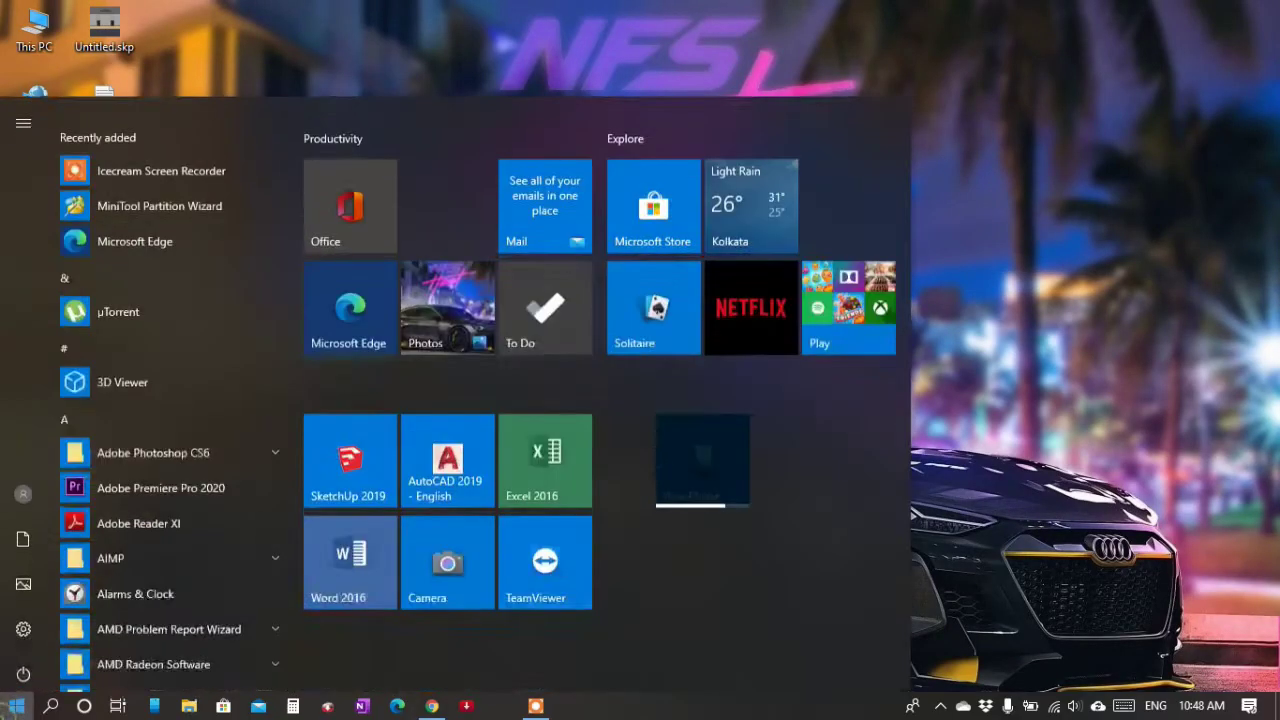
click(437, 430)
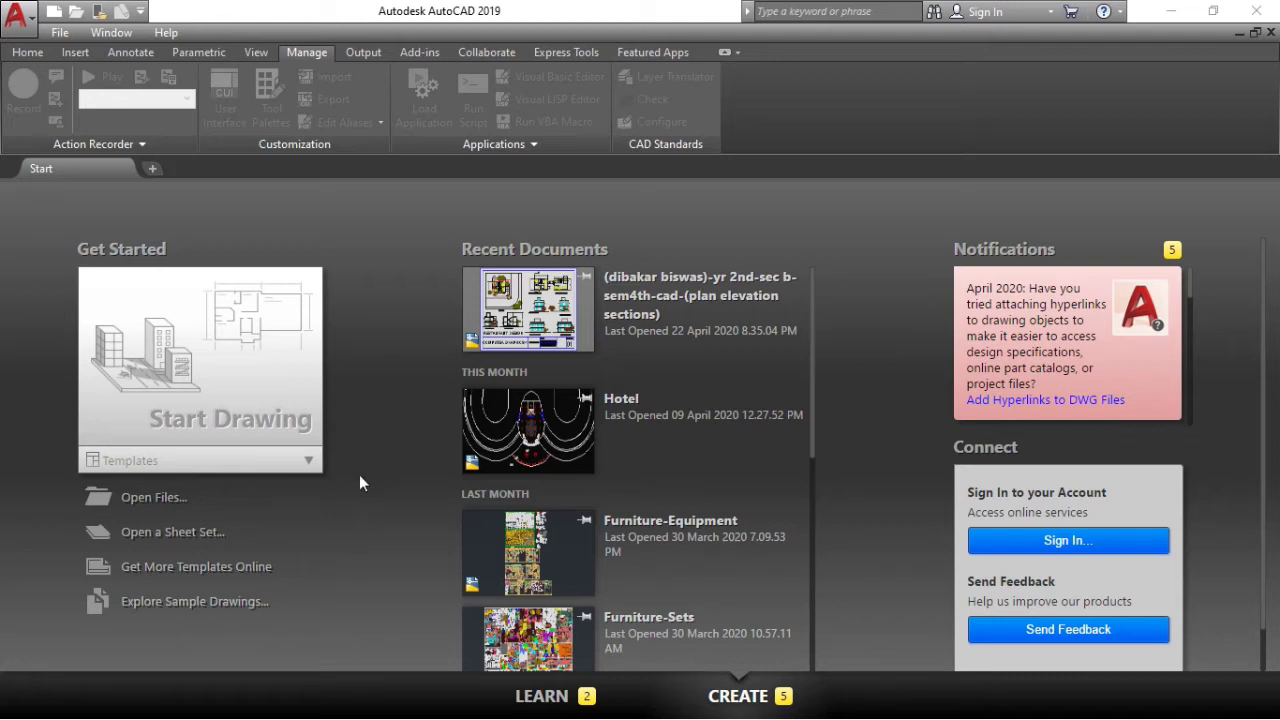
click(250, 378)
text(D)
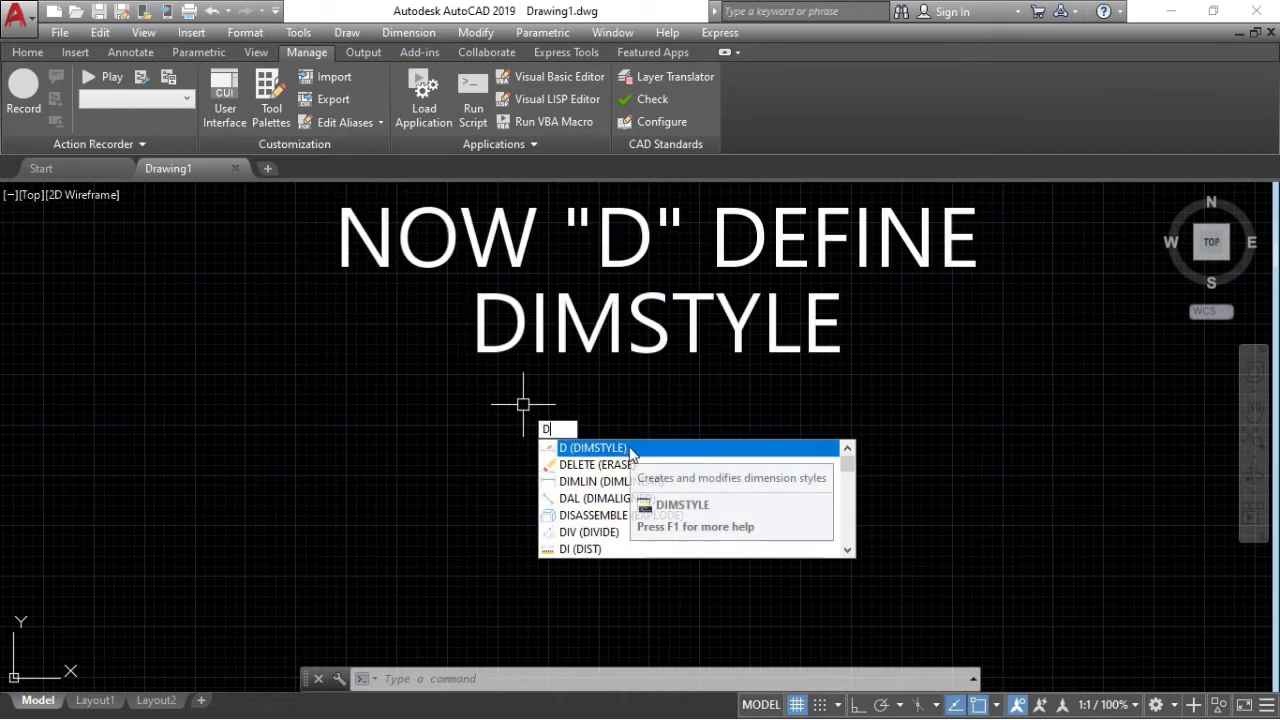
Confirm D opens the Dimension Style Manager, close it, then open acad.pgp via Manage > Edit Aliases.
click(626, 449)
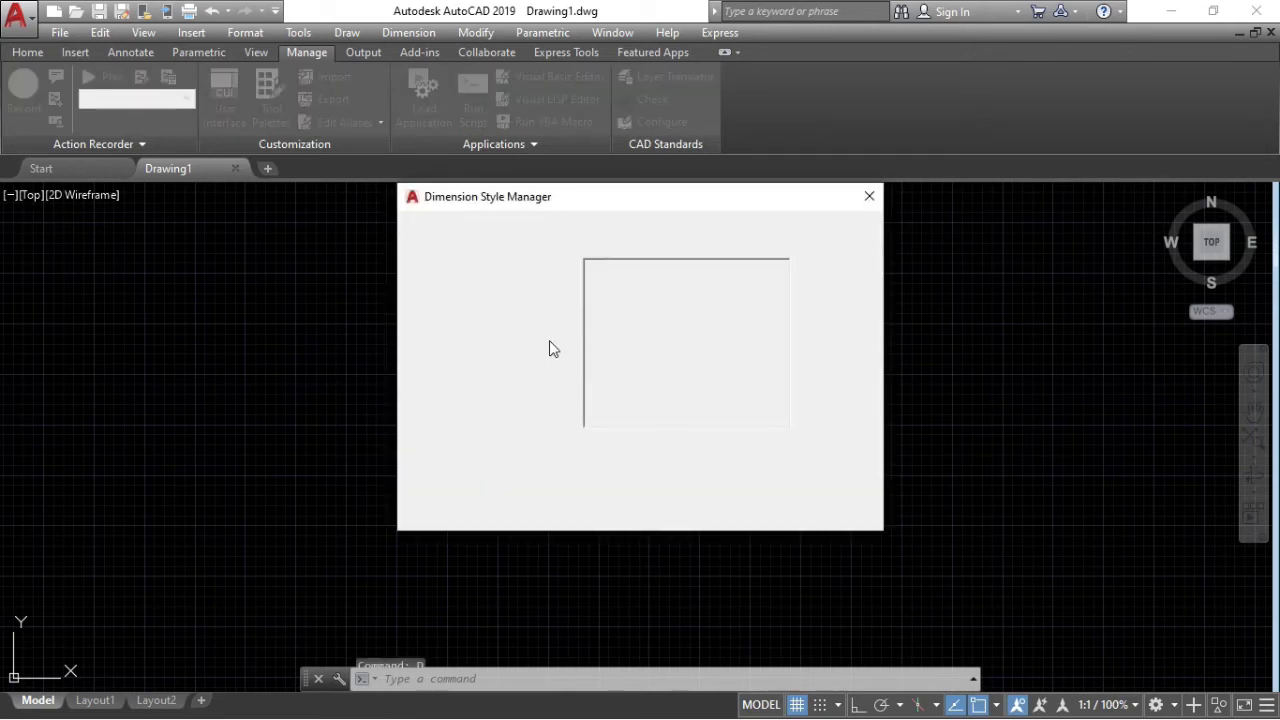
click(869, 198)
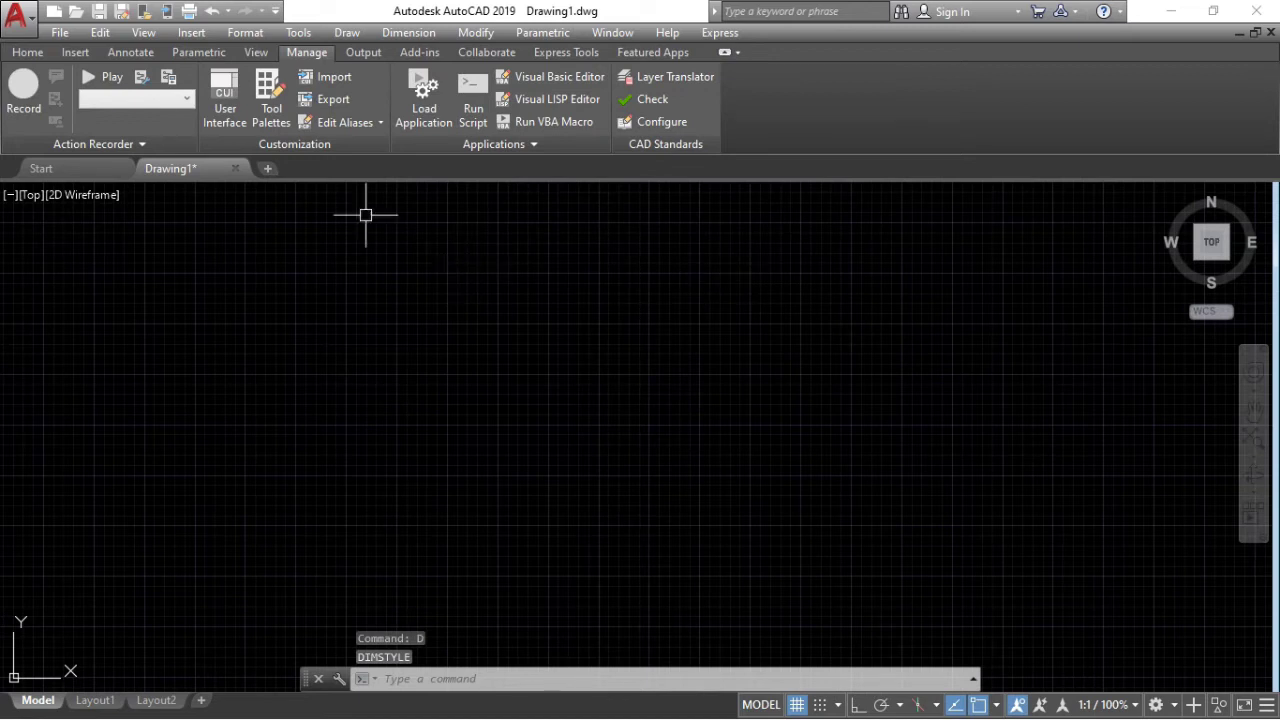
click(28, 52)
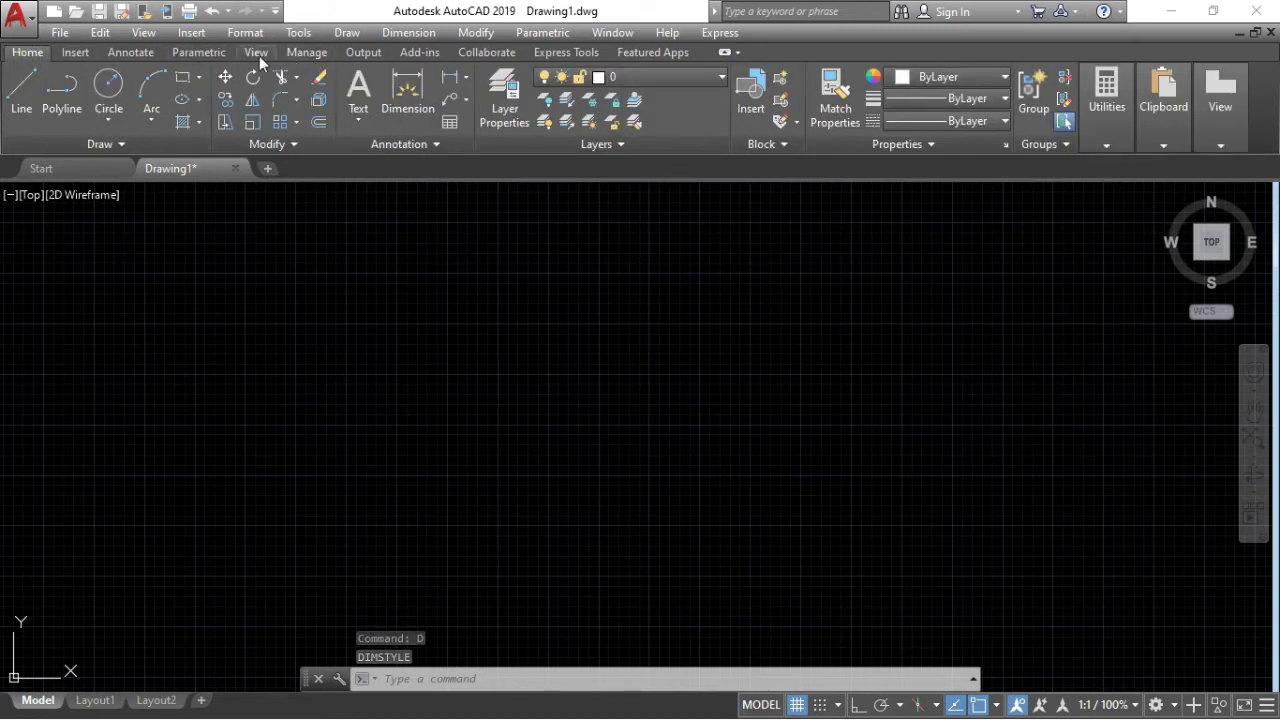
click(308, 53)
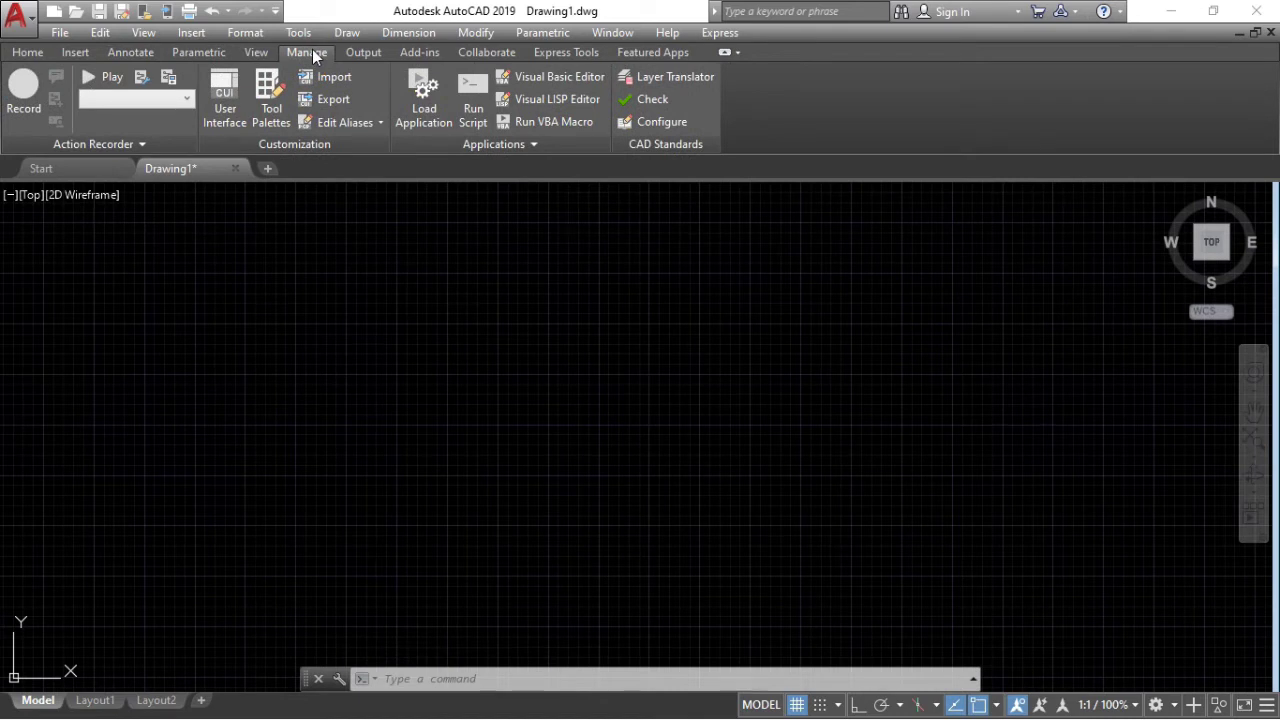
click(365, 123)
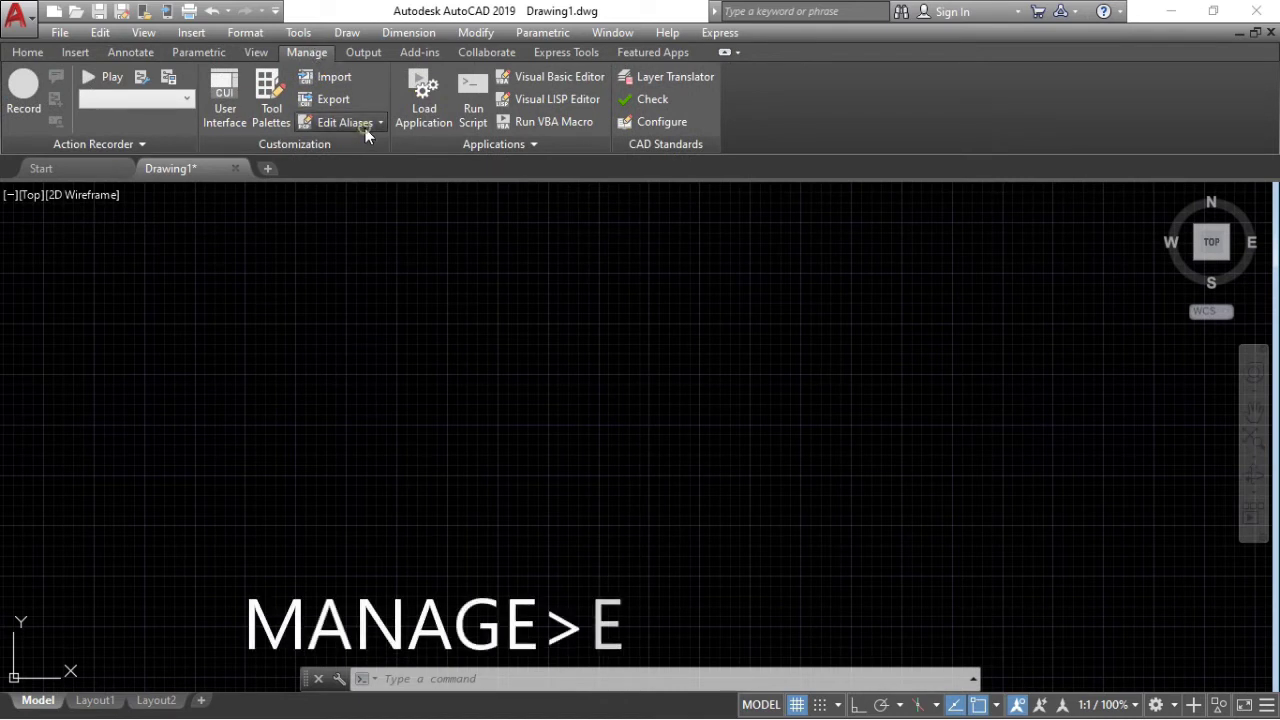
click(351, 151)
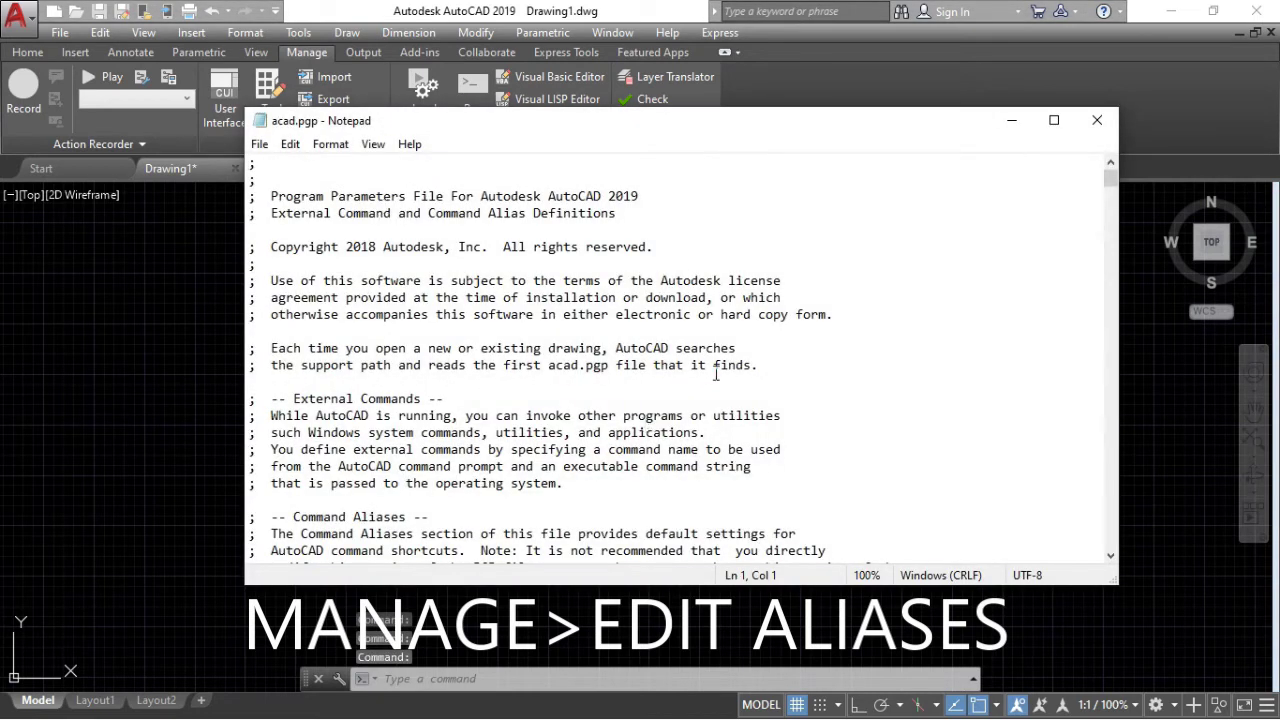
Scroll acad.pgp down to the list of sample command aliases.
drag(1108, 190, 1114, 215)
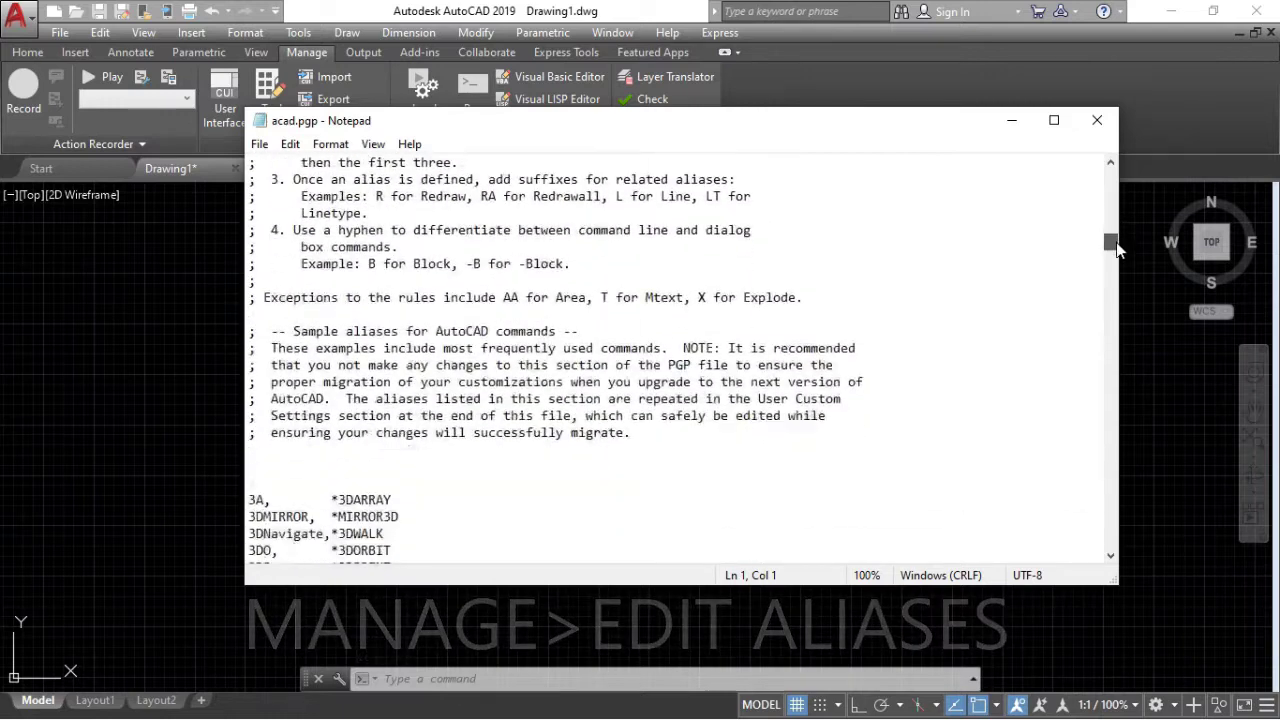
drag(1114, 215, 1116, 310)
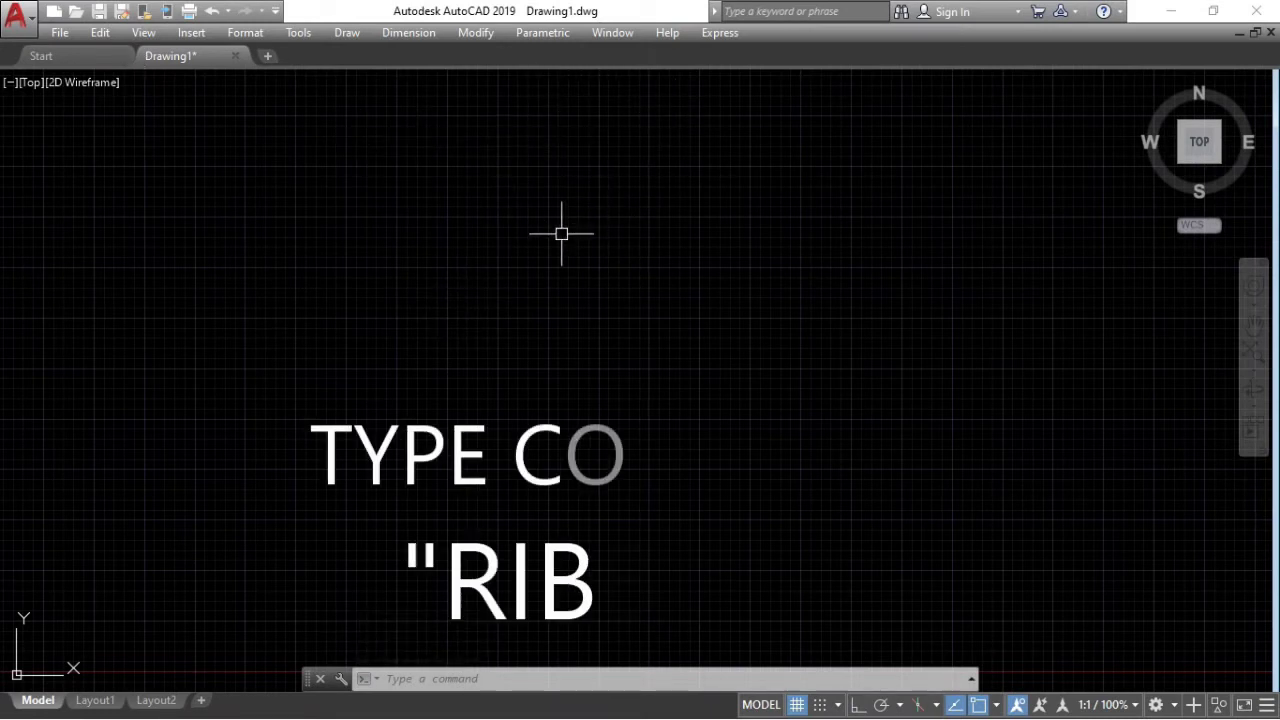
Restore the hidden ribbon with RIBBON and expand it back to full panels.
text(RIBBON)
key(Return)
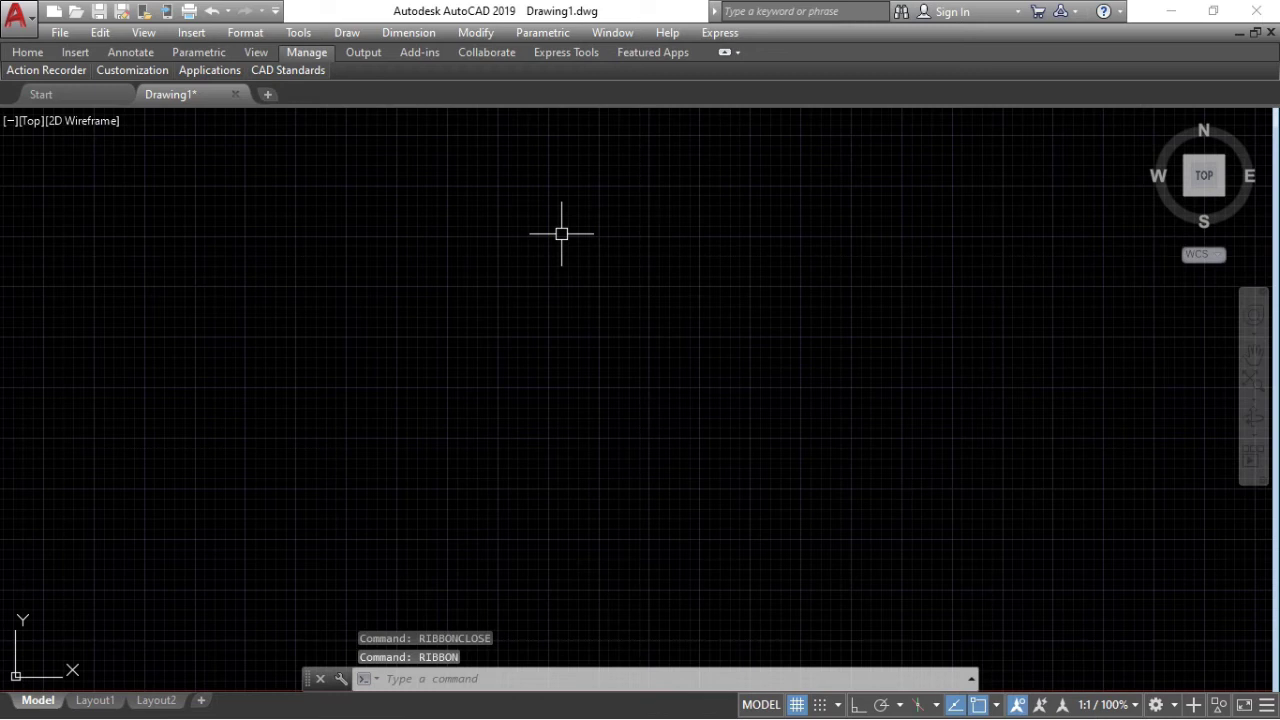
click(739, 52)
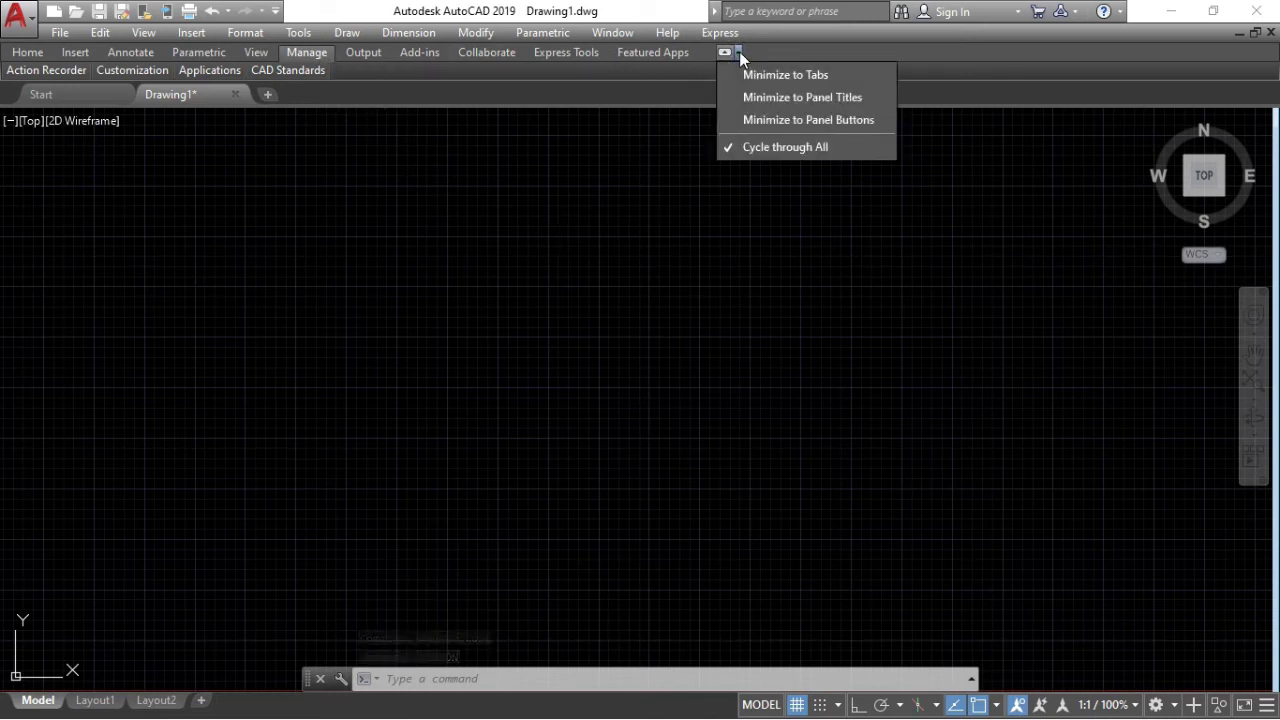
click(739, 51)
click(726, 52)
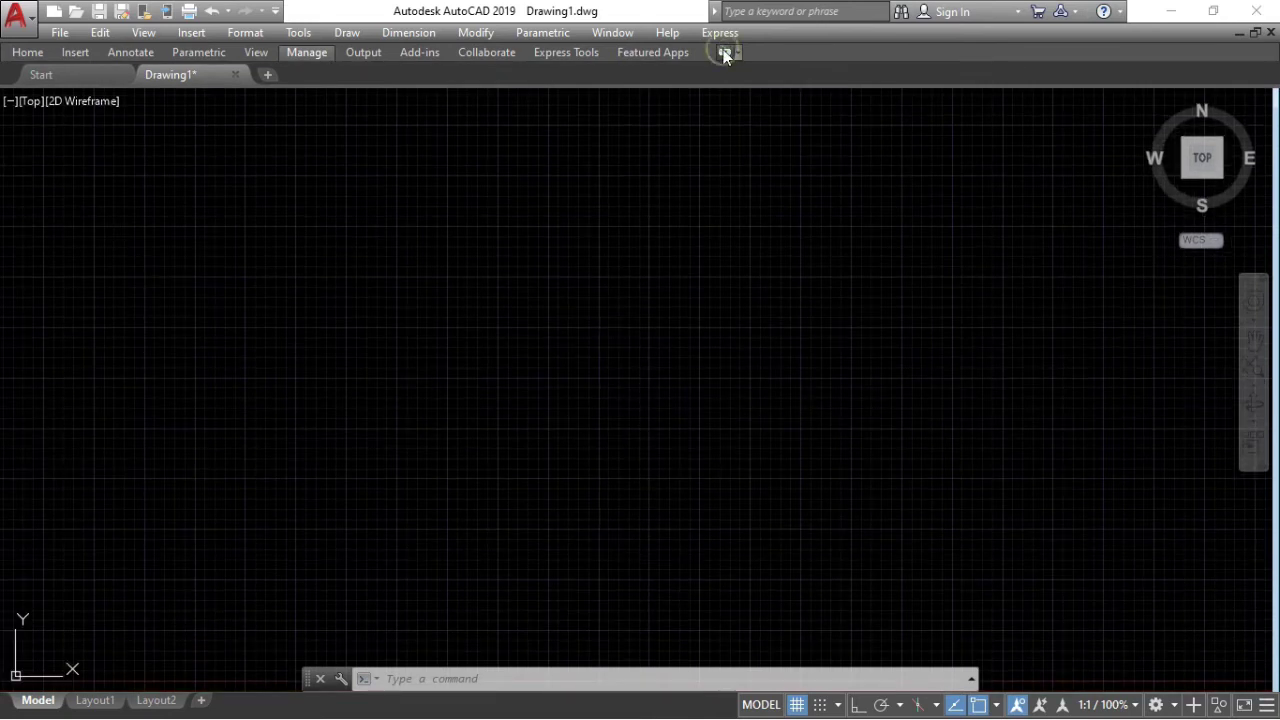
click(726, 54)
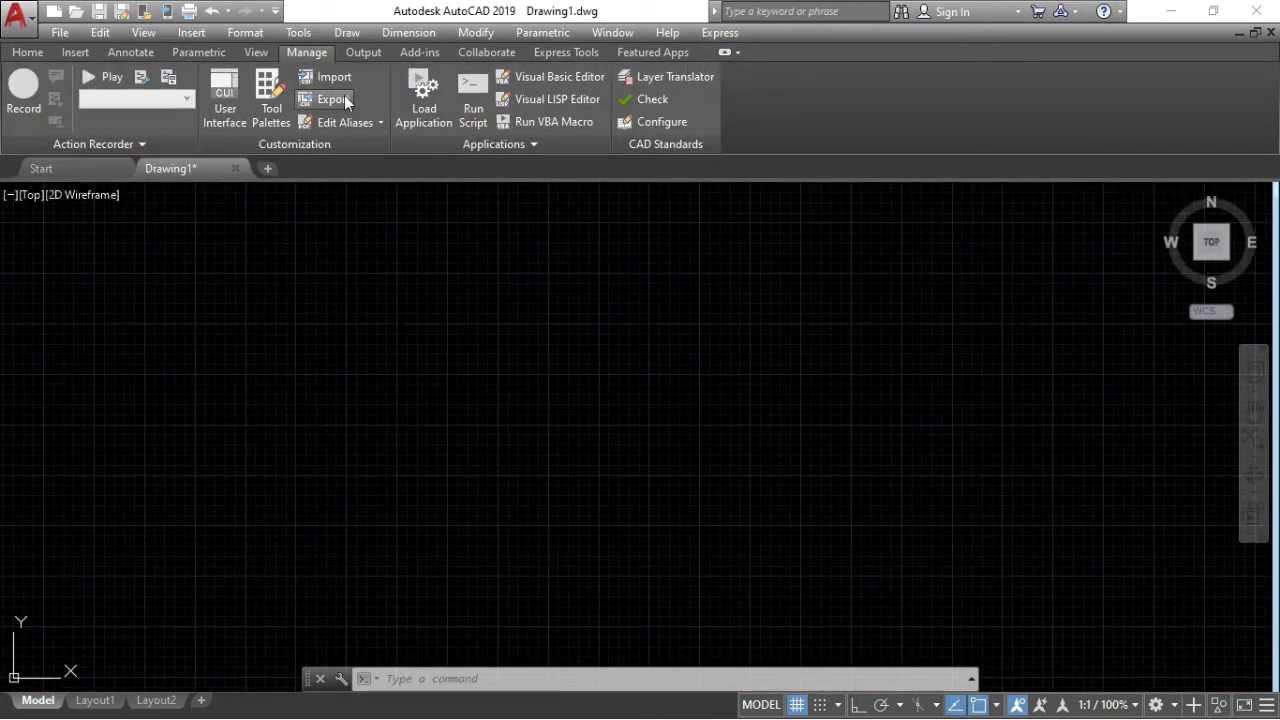
Reopen acad.pgp in Notepad from Manage > Edit Aliases.
click(39, 52)
click(75, 52)
click(305, 52)
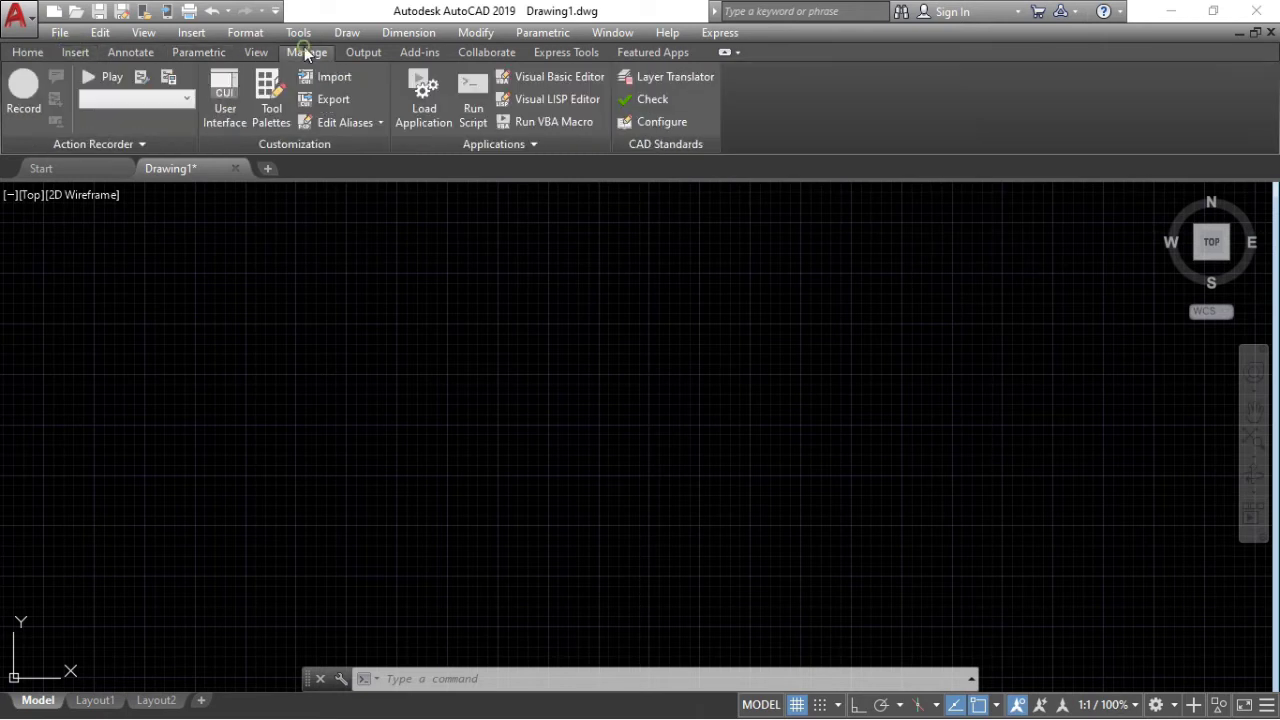
click(360, 122)
click(361, 148)
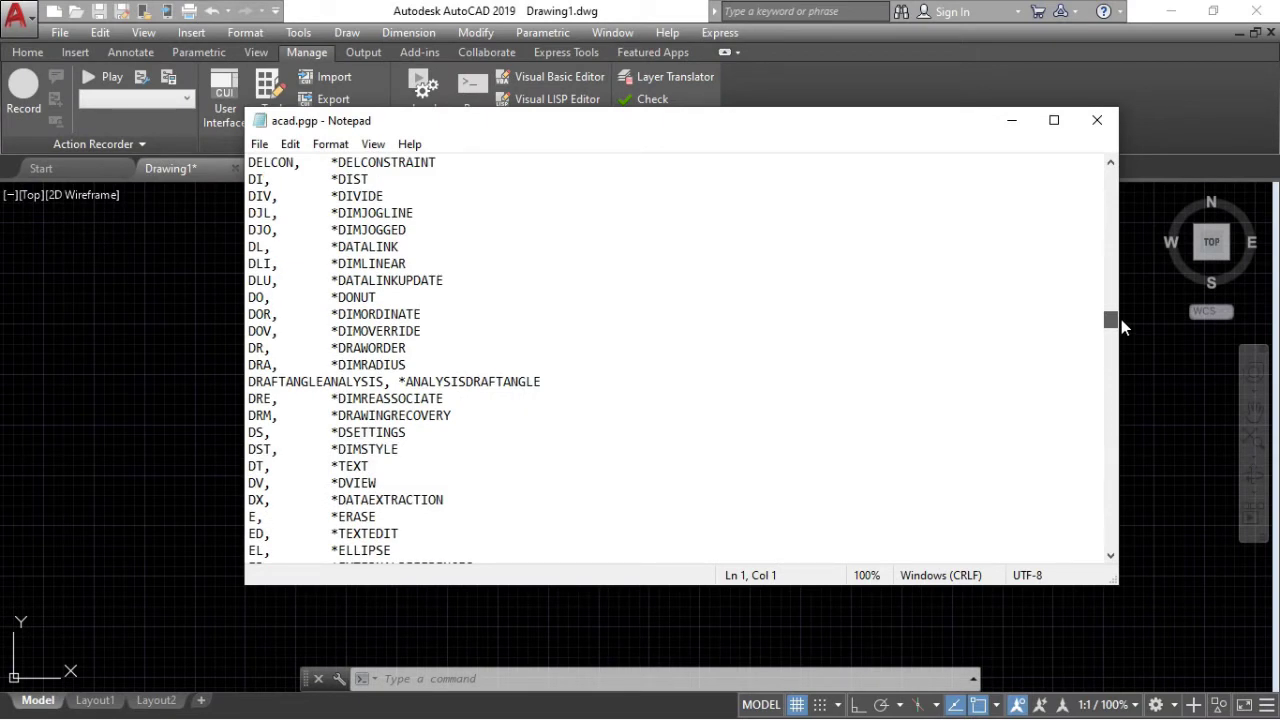
Change the D alias in acad.pgp from *DIMSTYLE to *DIMLINEAR.
drag(1121, 319, 1119, 292)
scroll(302, 443, down, 2)
click(261, 398)
drag(400, 398, 361, 398)
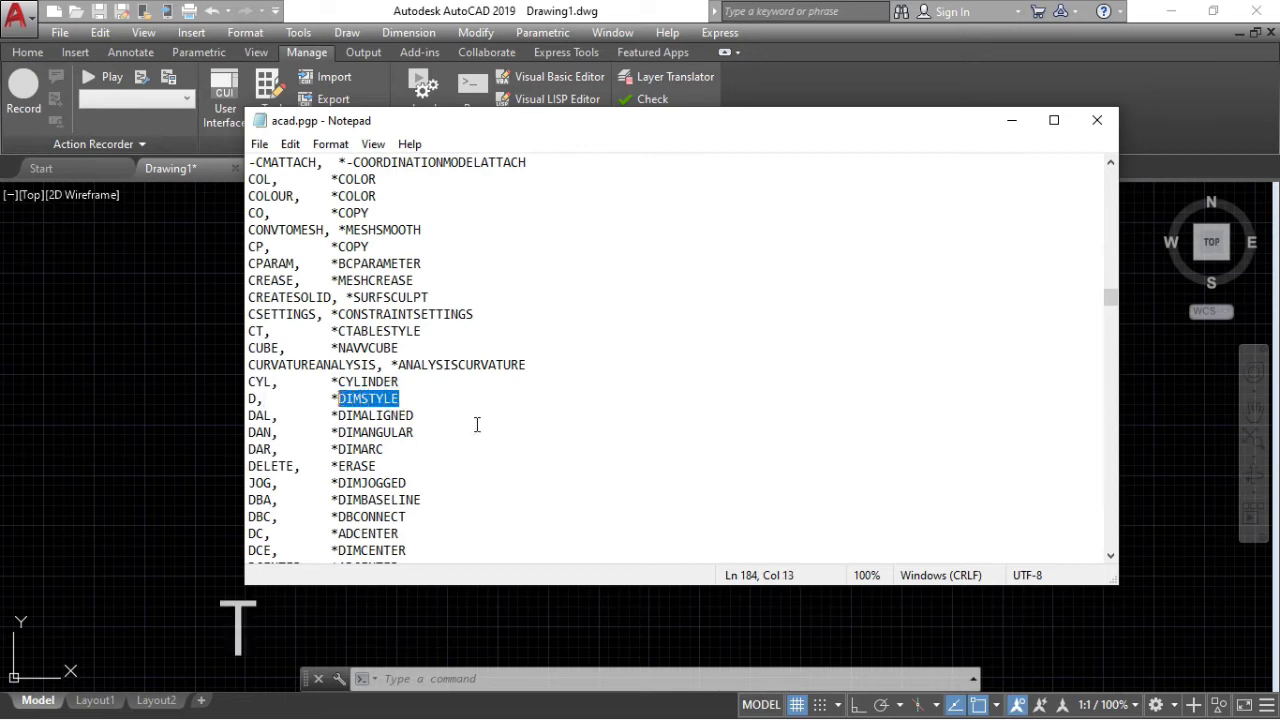
text(D)
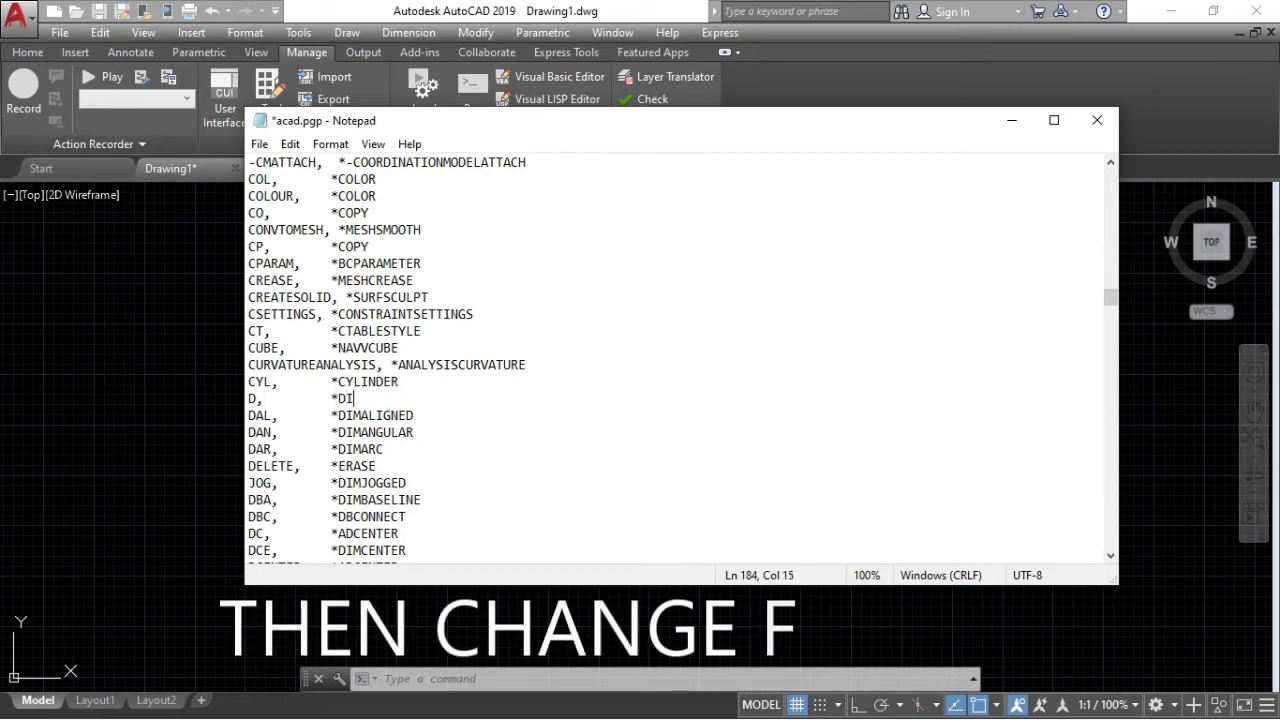
text(IMLINEAR)
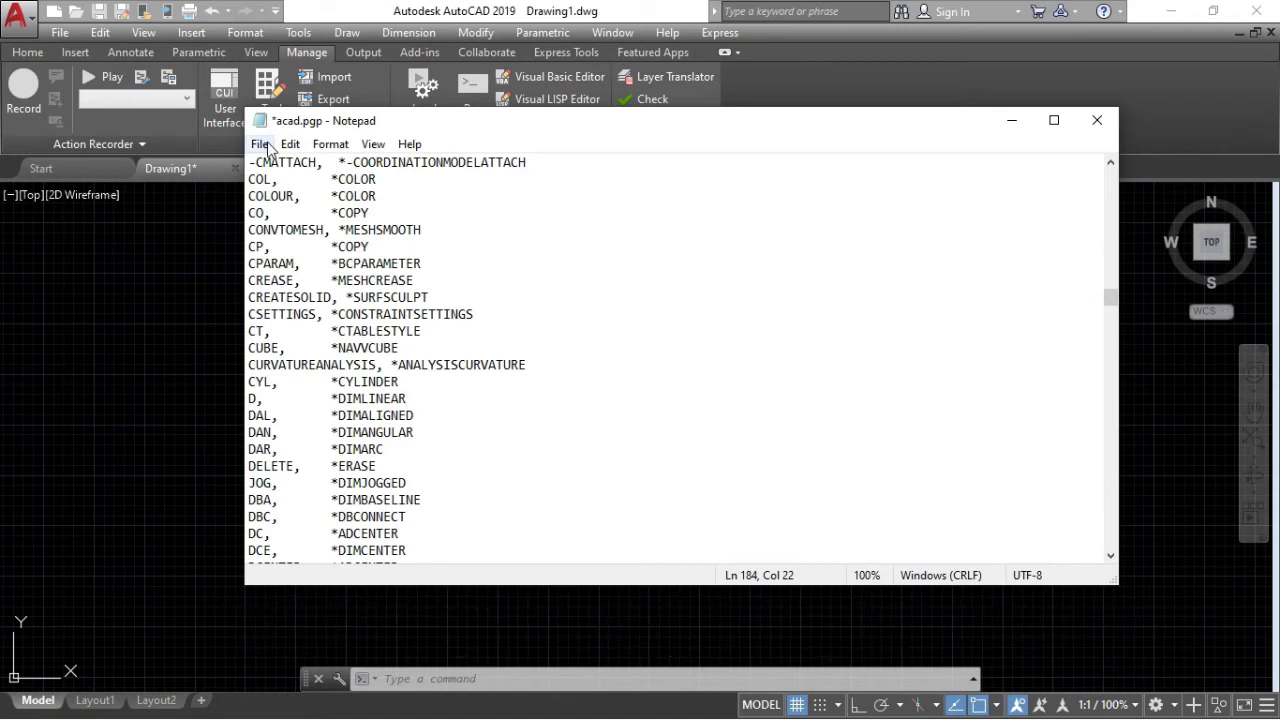
Save the edited acad.pgp and close Notepad.
scroll(456, 410, down, 5)
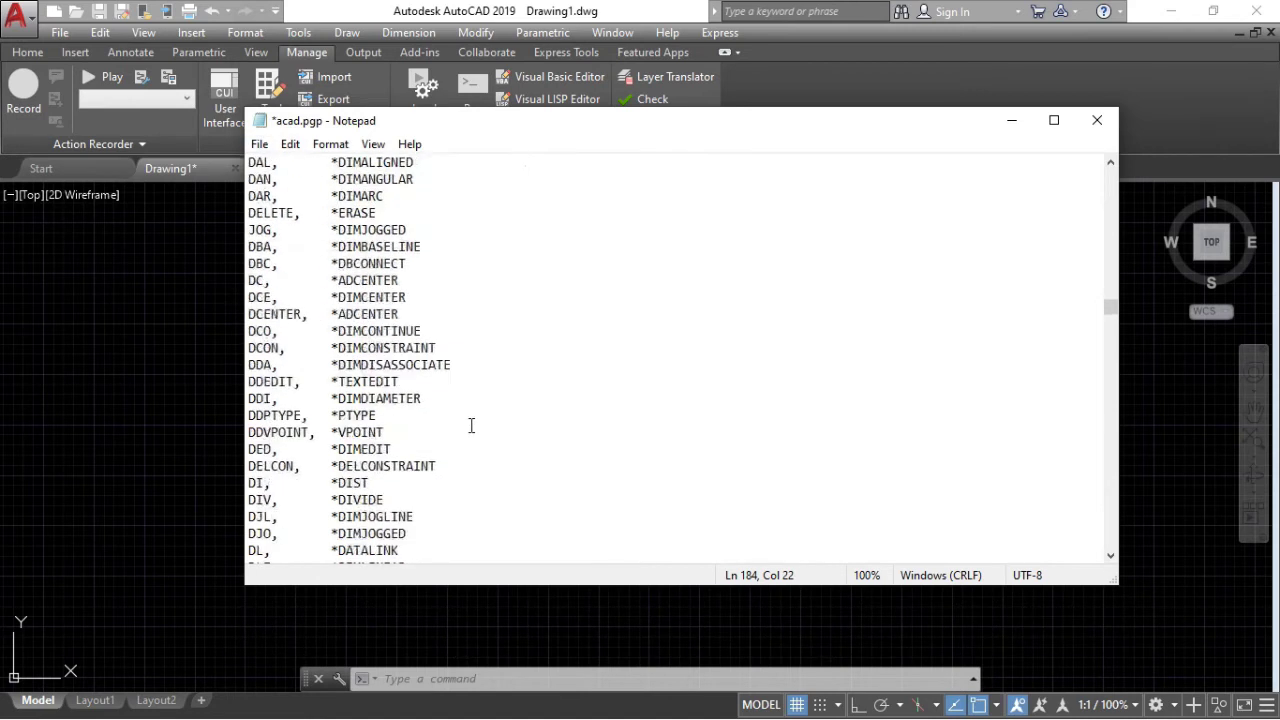
scroll(471, 426, down, 2)
scroll(472, 426, up, 3)
scroll(472, 426, up, 1)
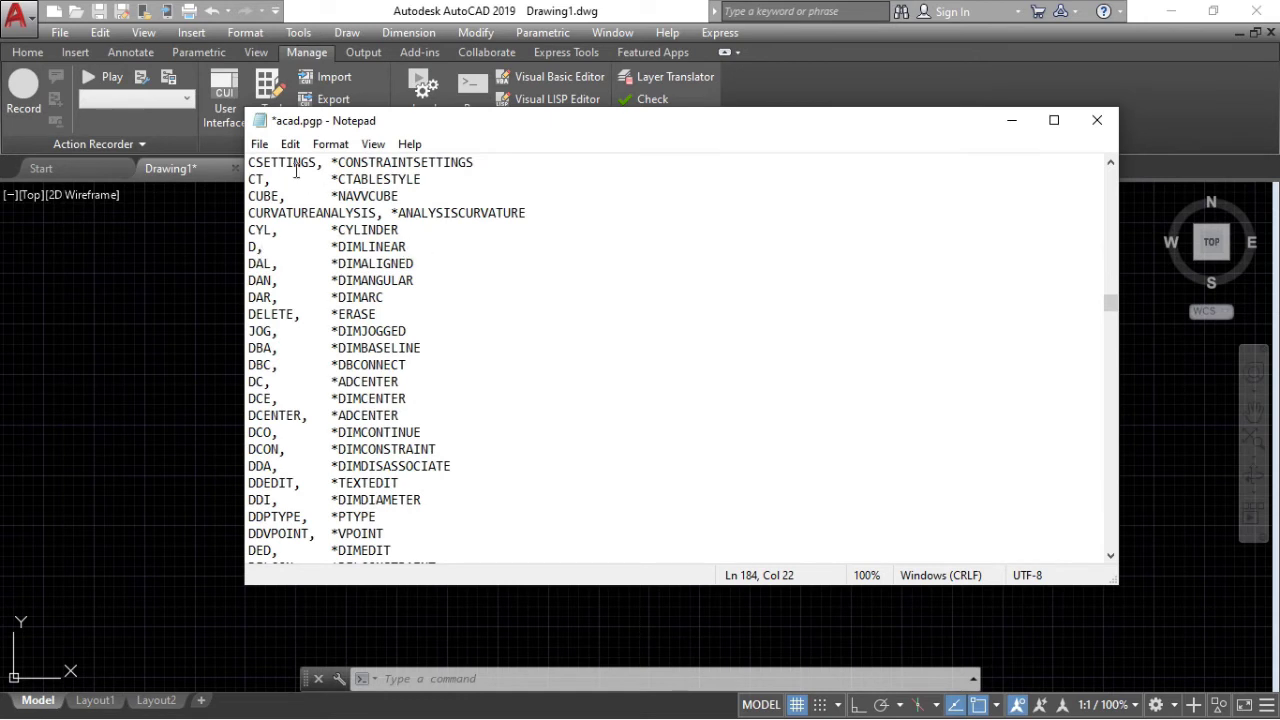
click(260, 145)
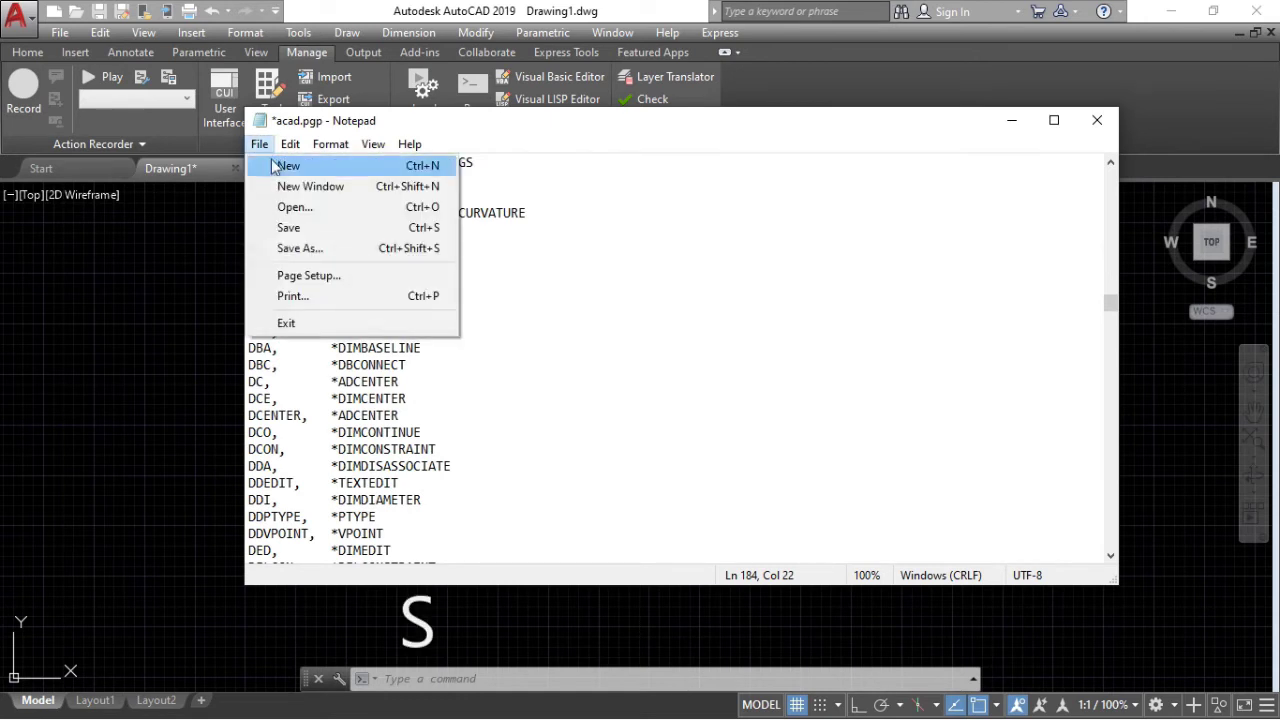
click(307, 227)
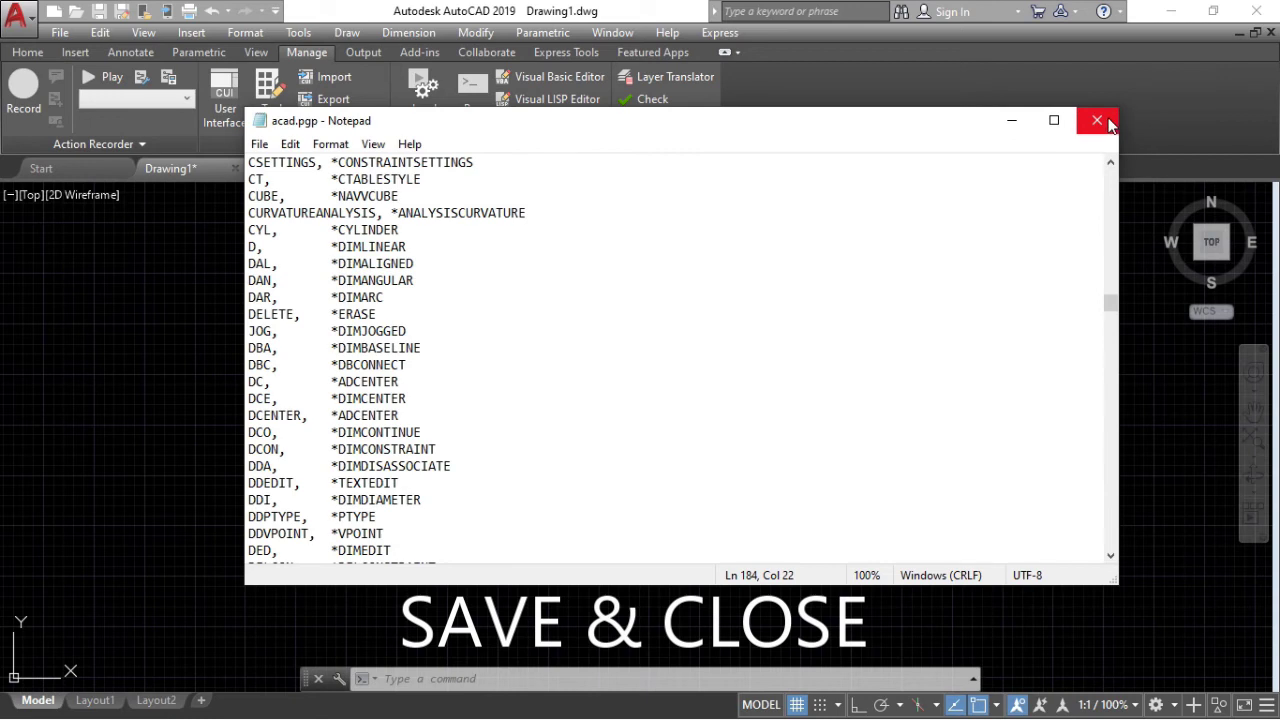
click(1097, 121)
middle_drag(543, 357, 542, 366)
Confirm D still runs DIMSTYLE, then quit AutoCAD without saving Drawing1.
text(D)
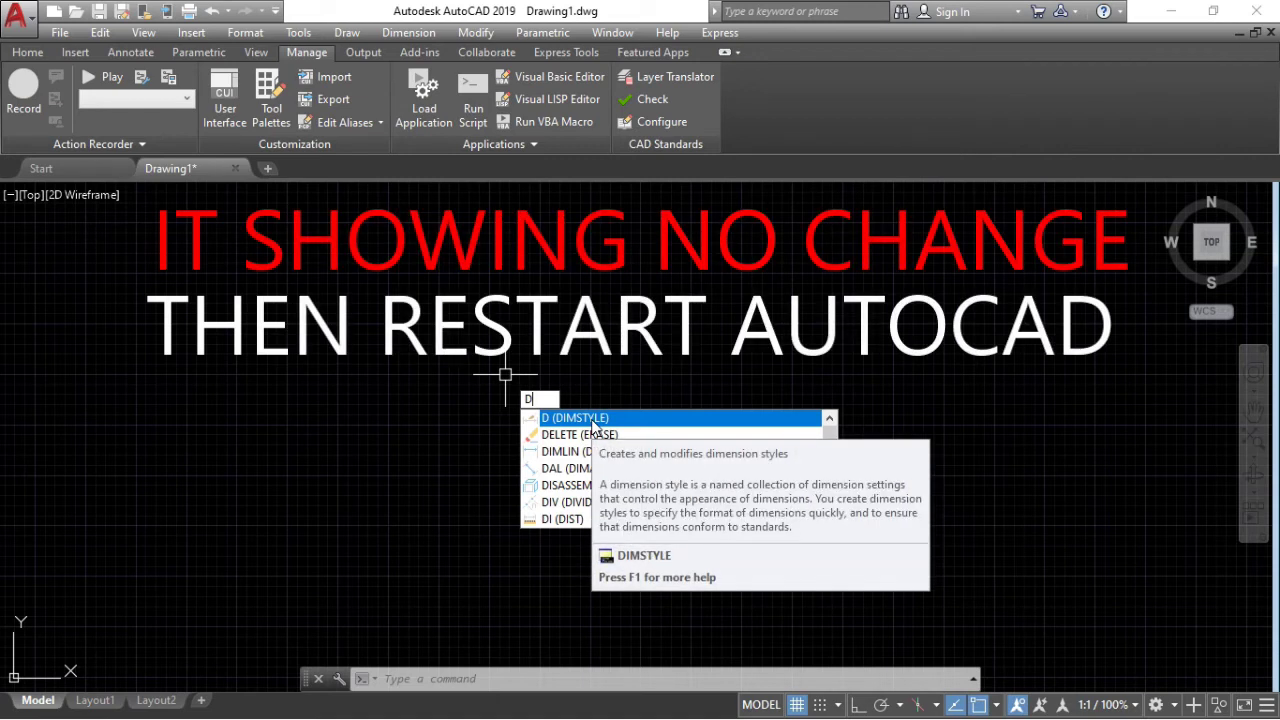
click(592, 428)
key(Escape)
key(Escape)
key(Escape)
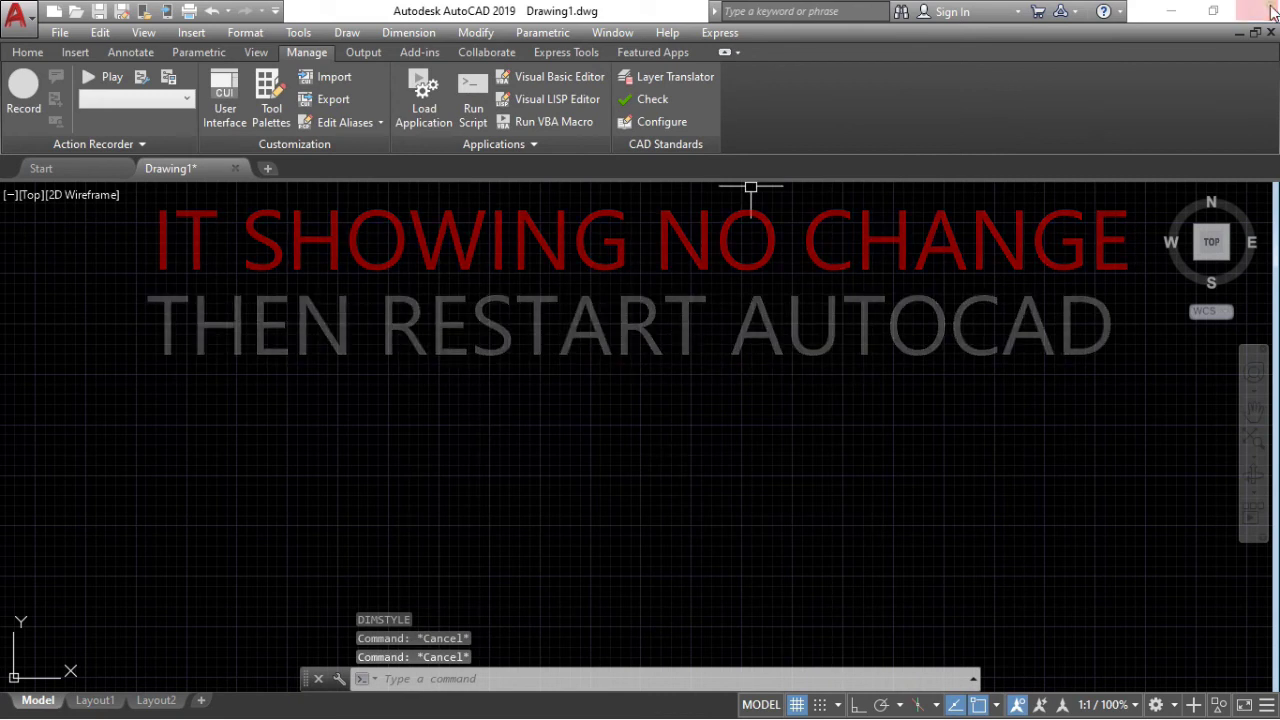
click(1270, 10)
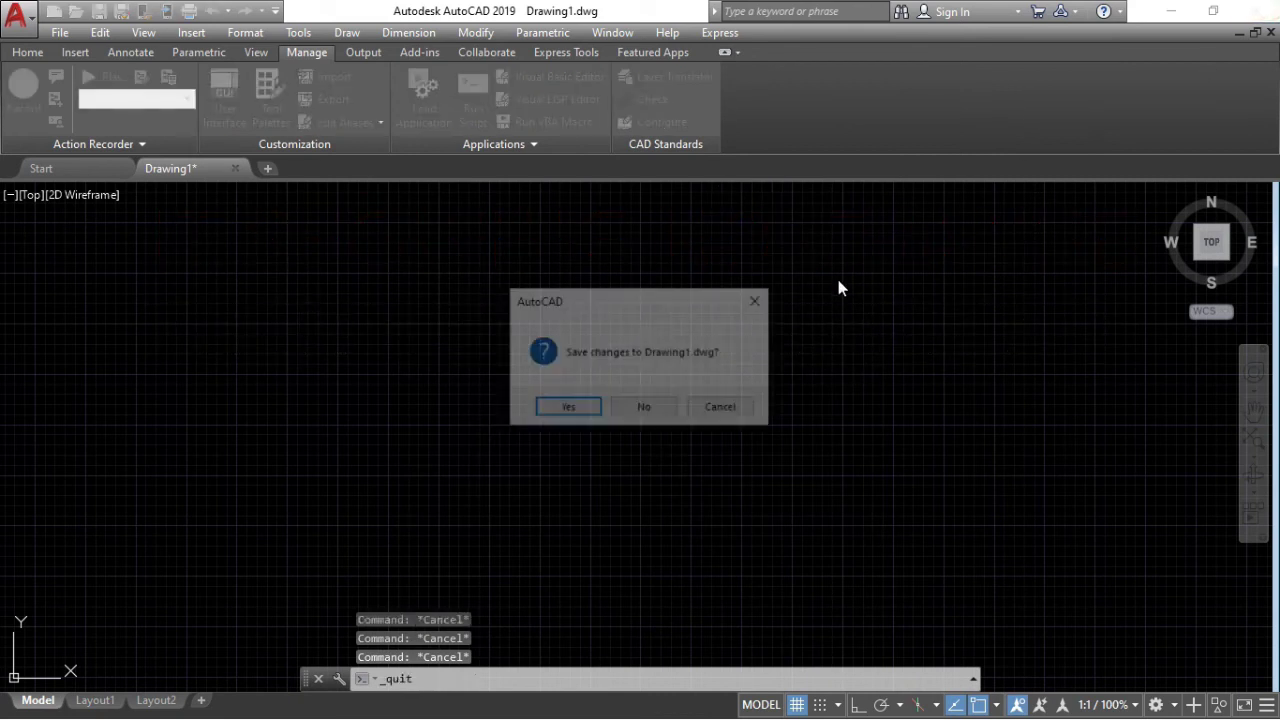
click(648, 416)
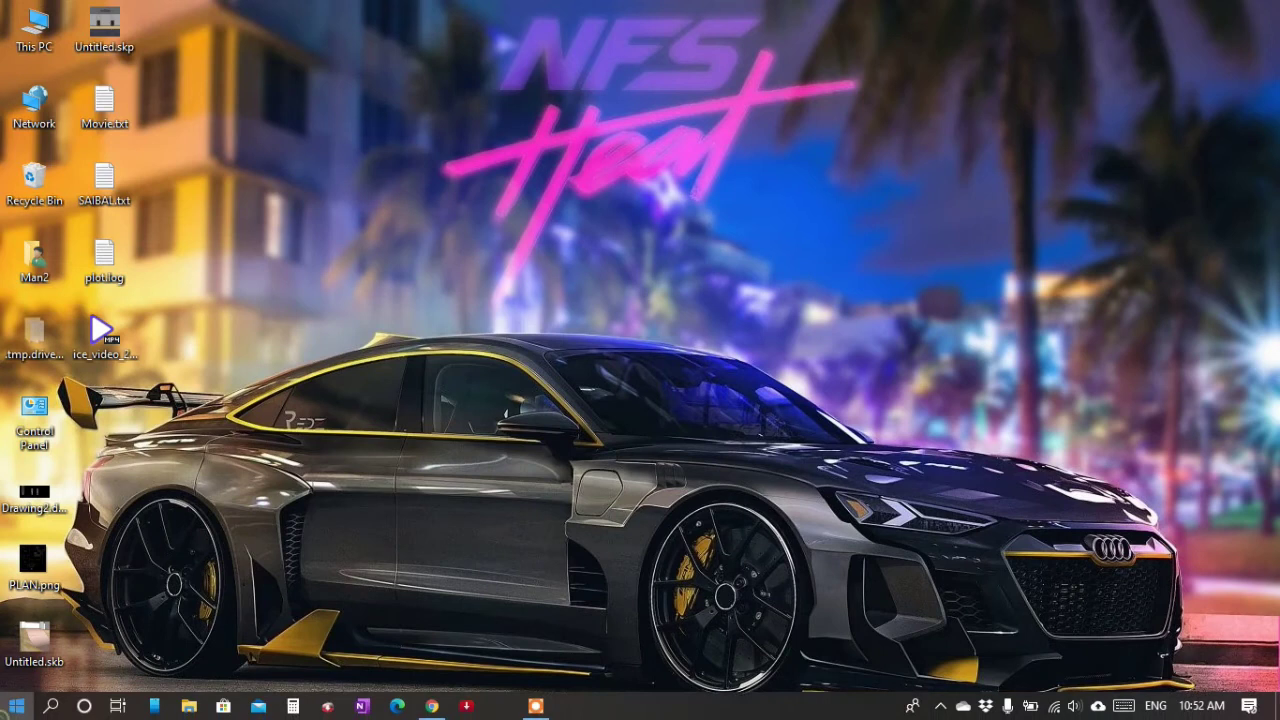
Relaunch AutoCAD 2019 from the Start menu and start a new blank drawing.
click(16, 706)
click(472, 434)
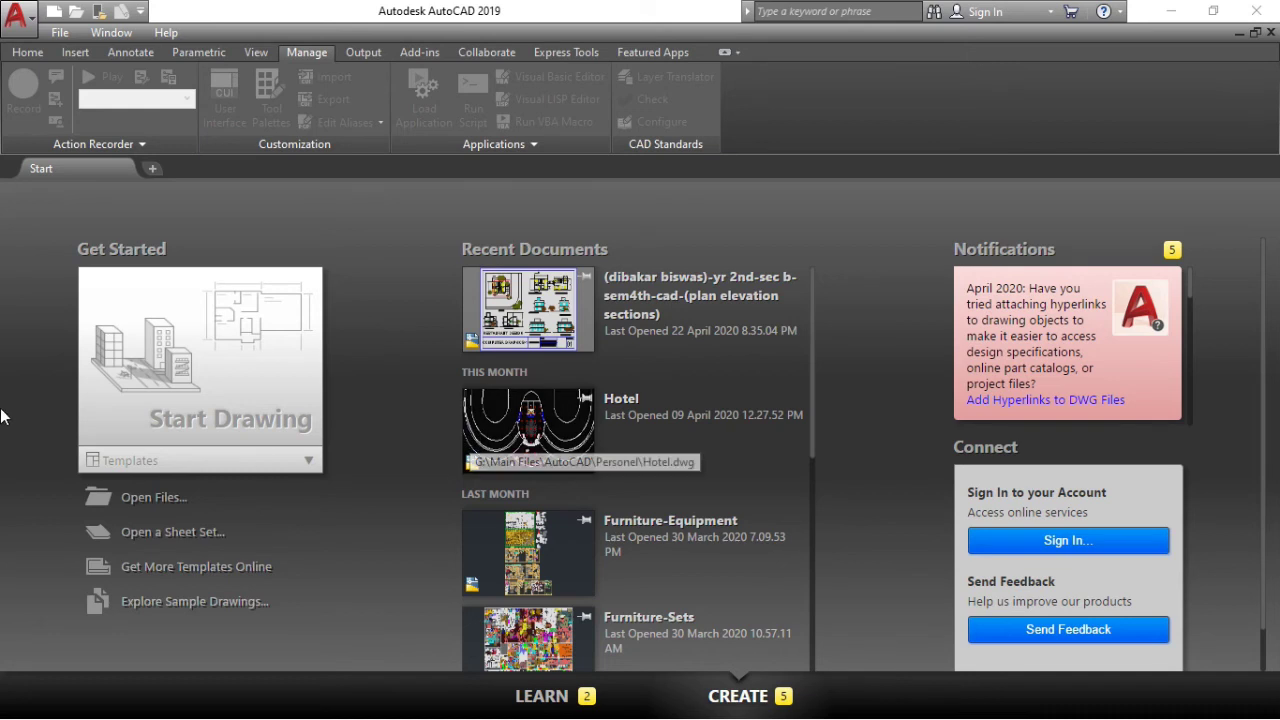
click(152, 361)
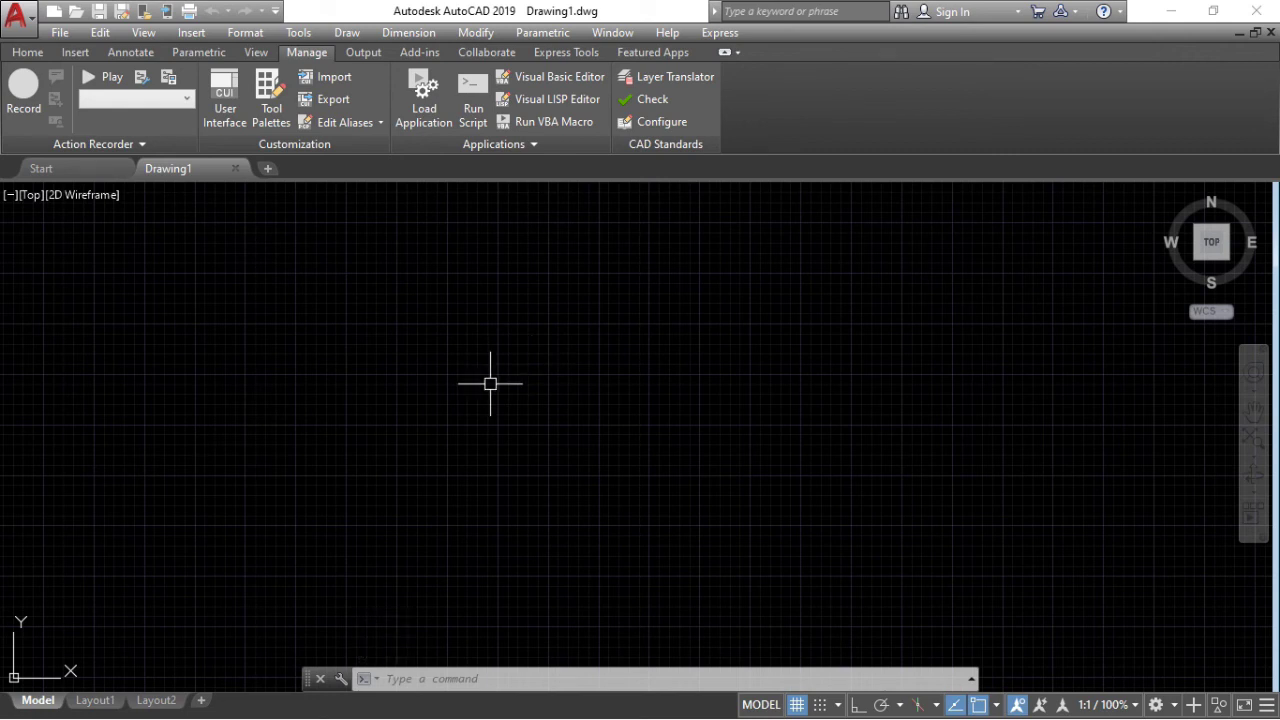
Run D, now DIMLINEAR, and place a 2040.02 test linear dimension.
text(D)
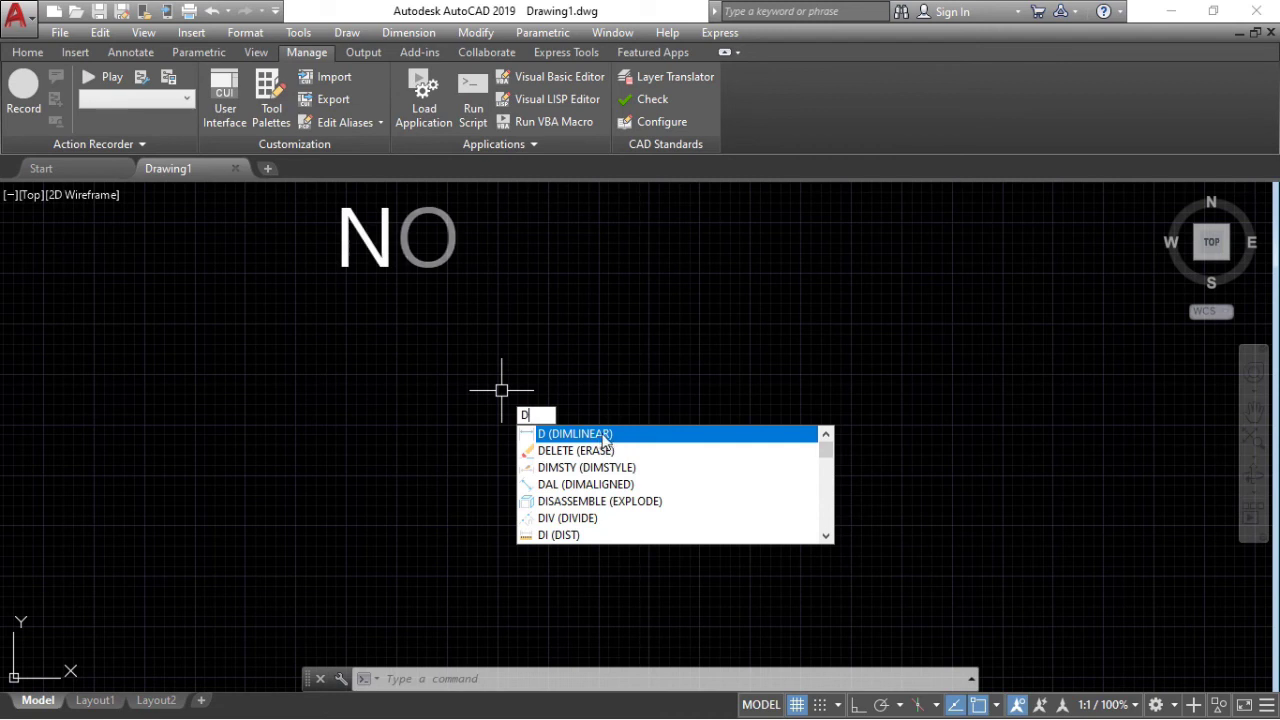
click(632, 436)
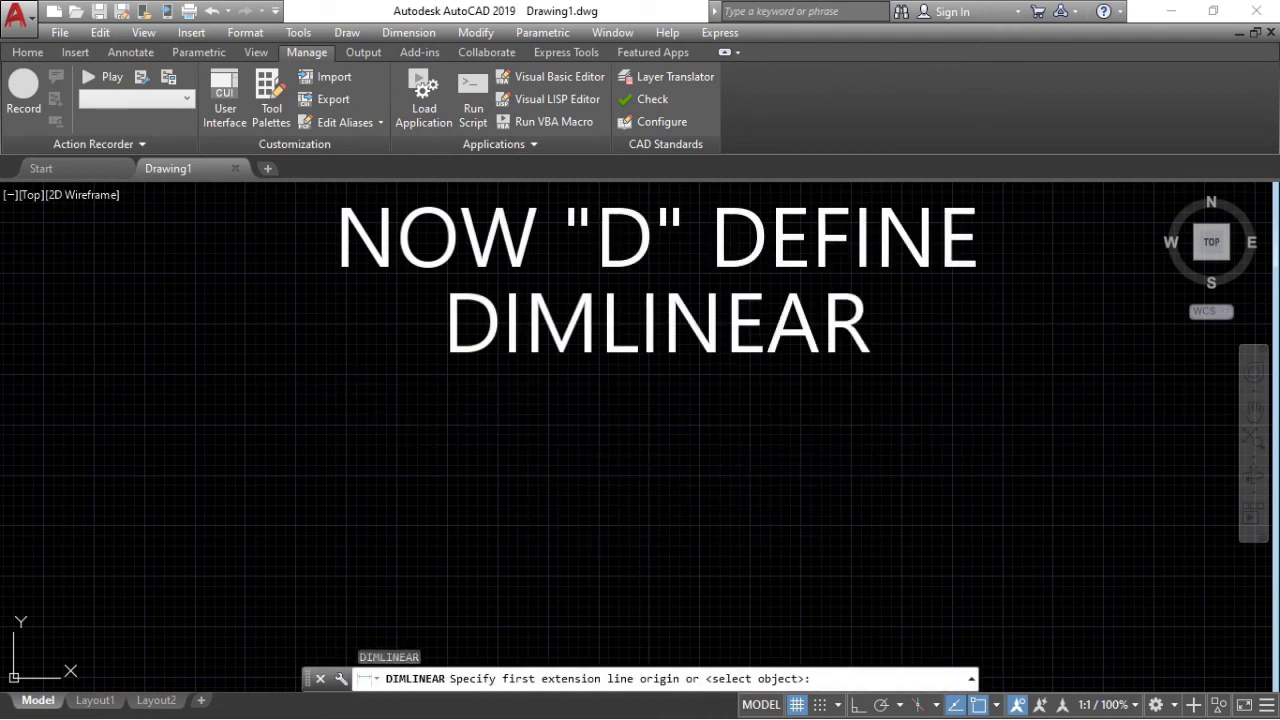
click(356, 400)
click(767, 402)
click(764, 362)
Window-select and erase the test dimension, then cancel a second D command.
click(651, 399)
click(592, 313)
key(Delete)
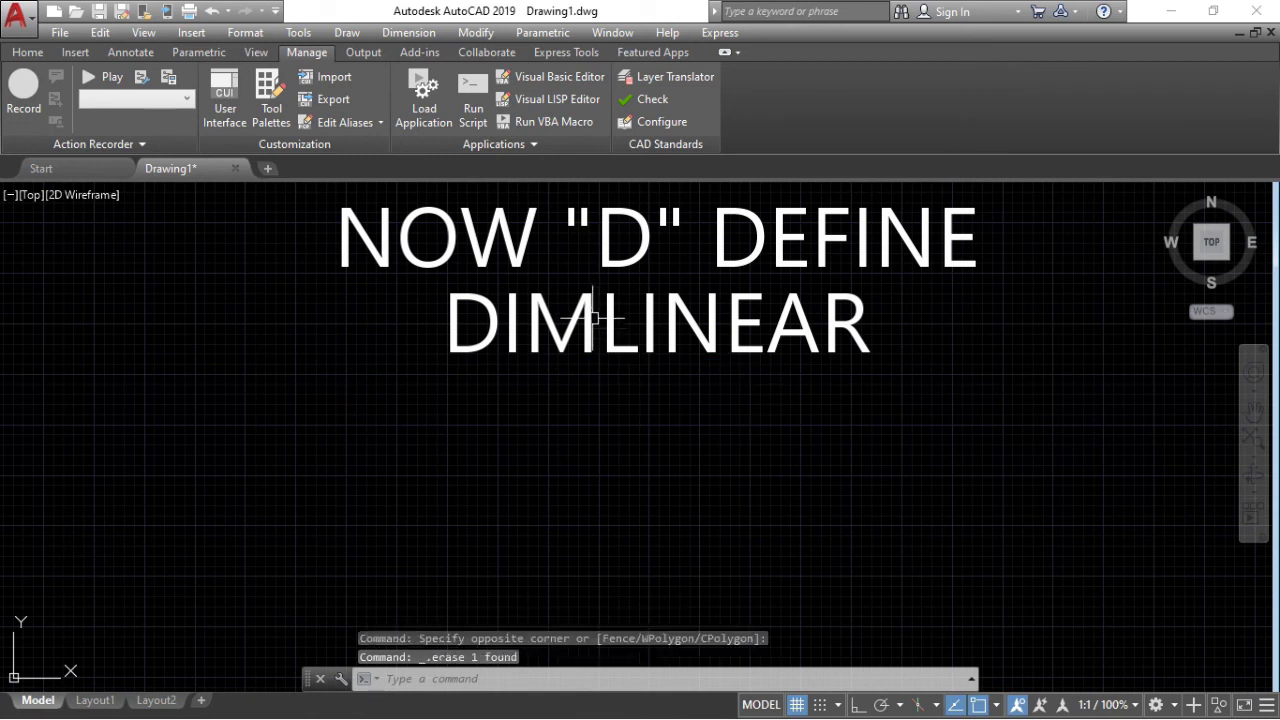
text(D)
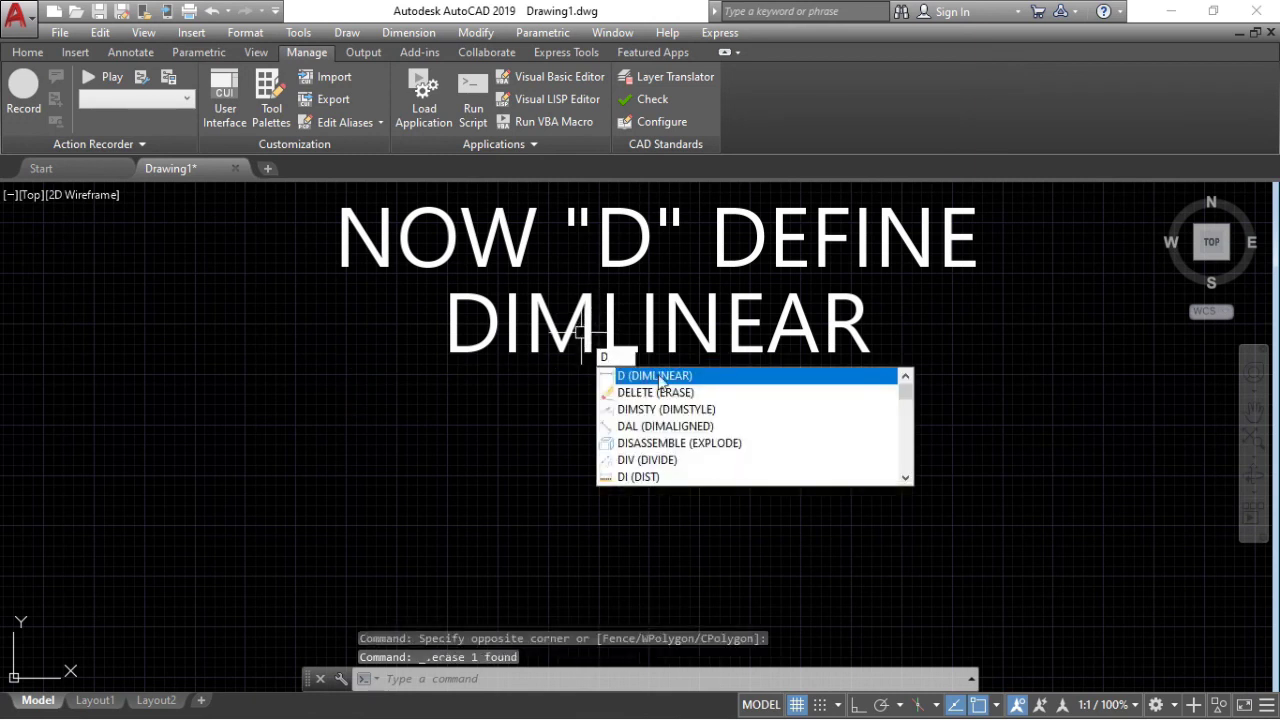
key(Escape)
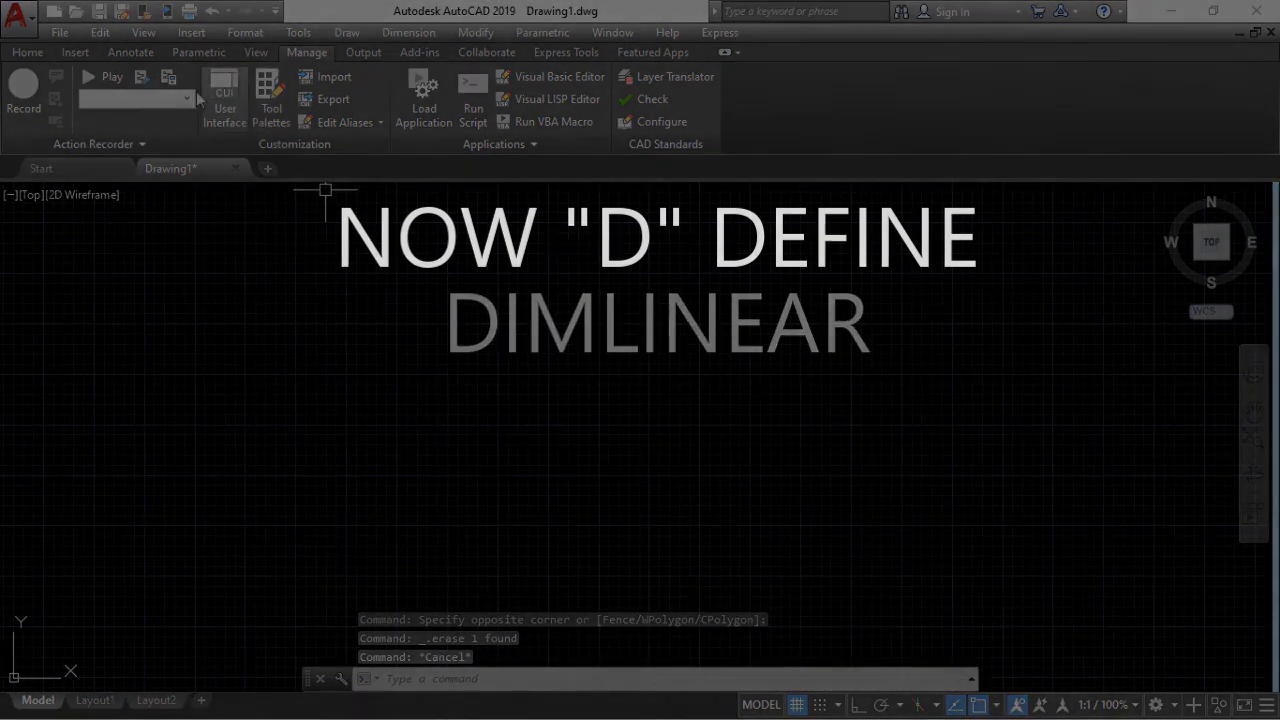